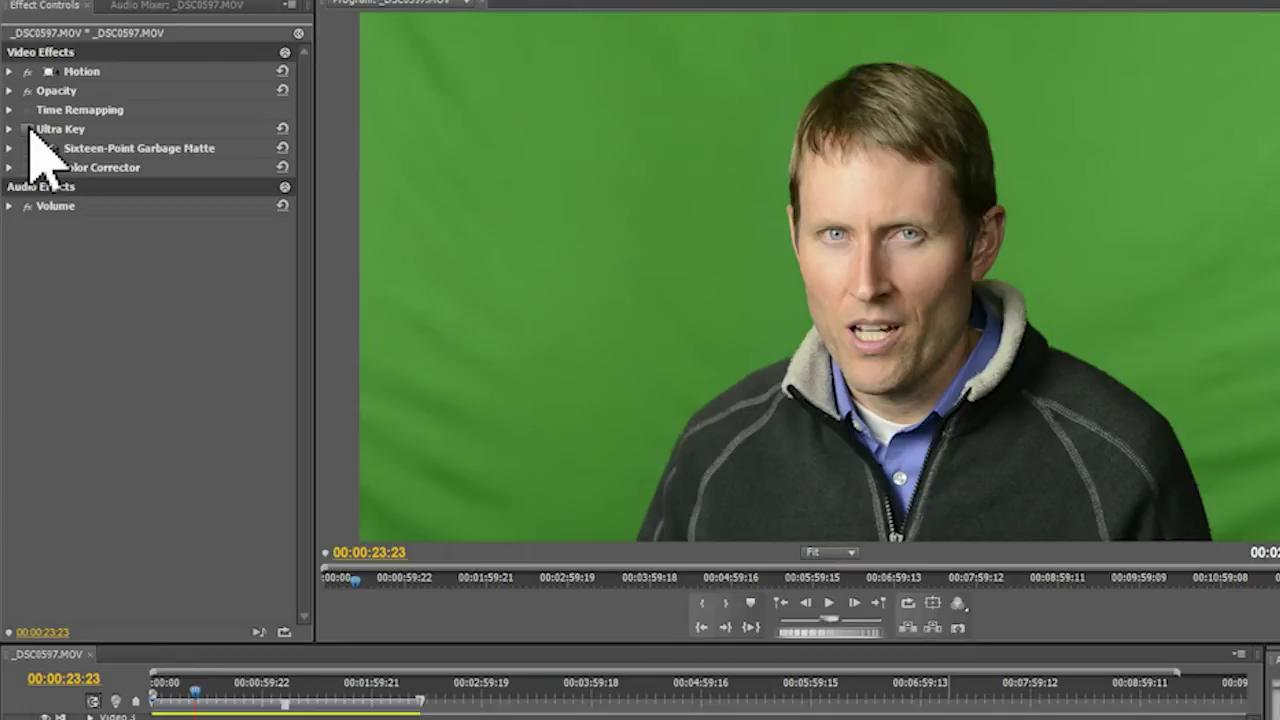
# Expand the Ultra Key effect's parameters in Effect Controls.
pyautogui.click(27, 129)
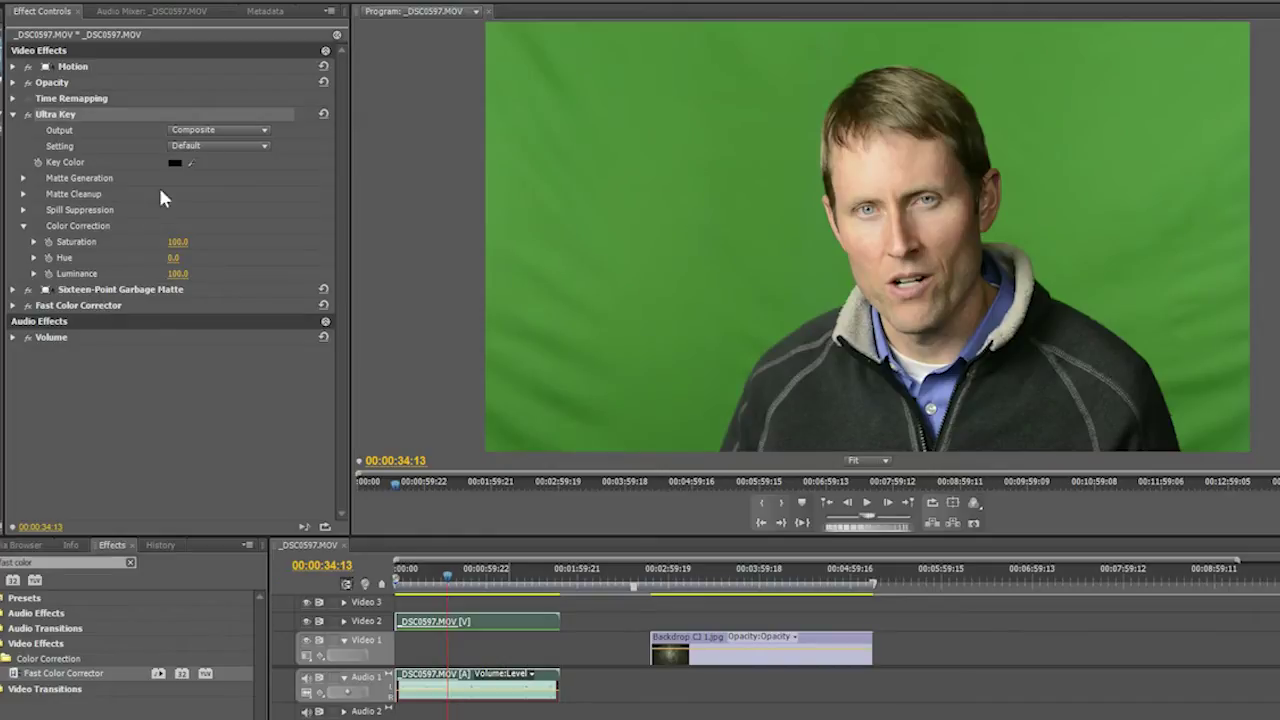
# Sample the green background as Ultra Key's Key Color so the speaker sits on black.
pyautogui.click(193, 160)
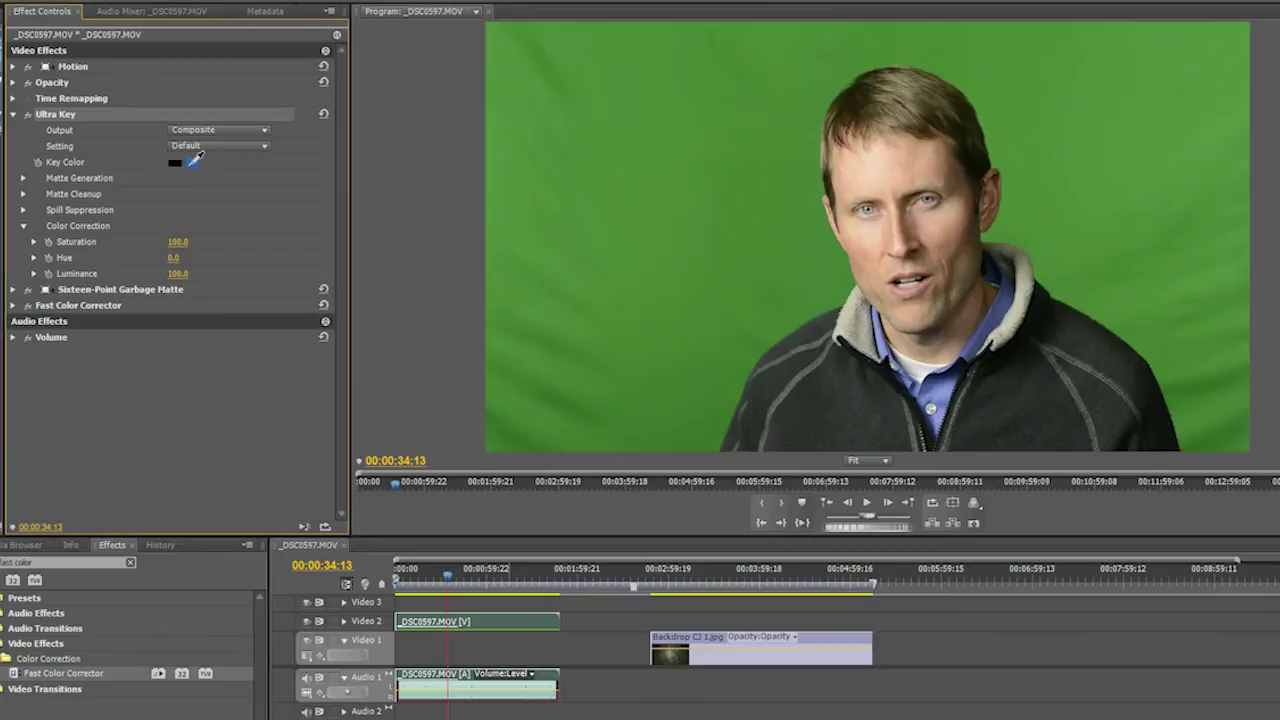
pyautogui.moveTo(199, 157); pyautogui.dragTo(655, 272)
pyautogui.click(1215, 408)
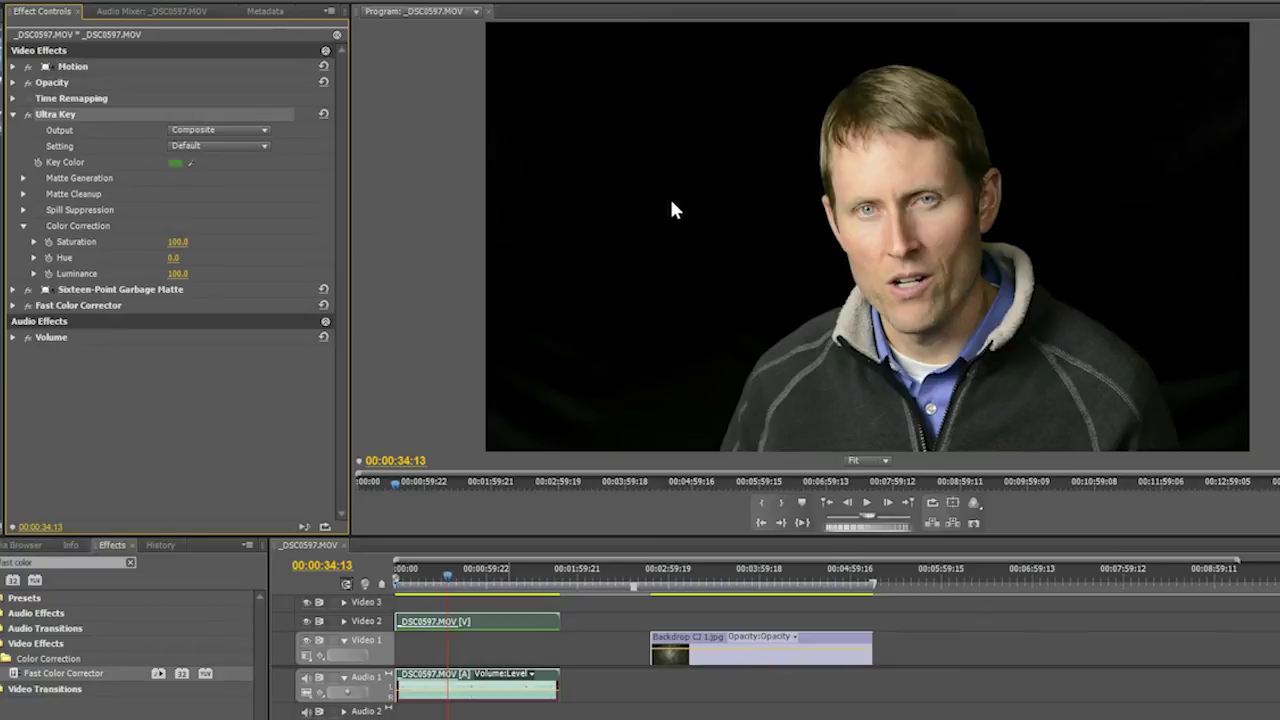
# Switch Ultra Key's Output to Alpha Channel to show the white-on-black matte.
pyautogui.click(265, 137)
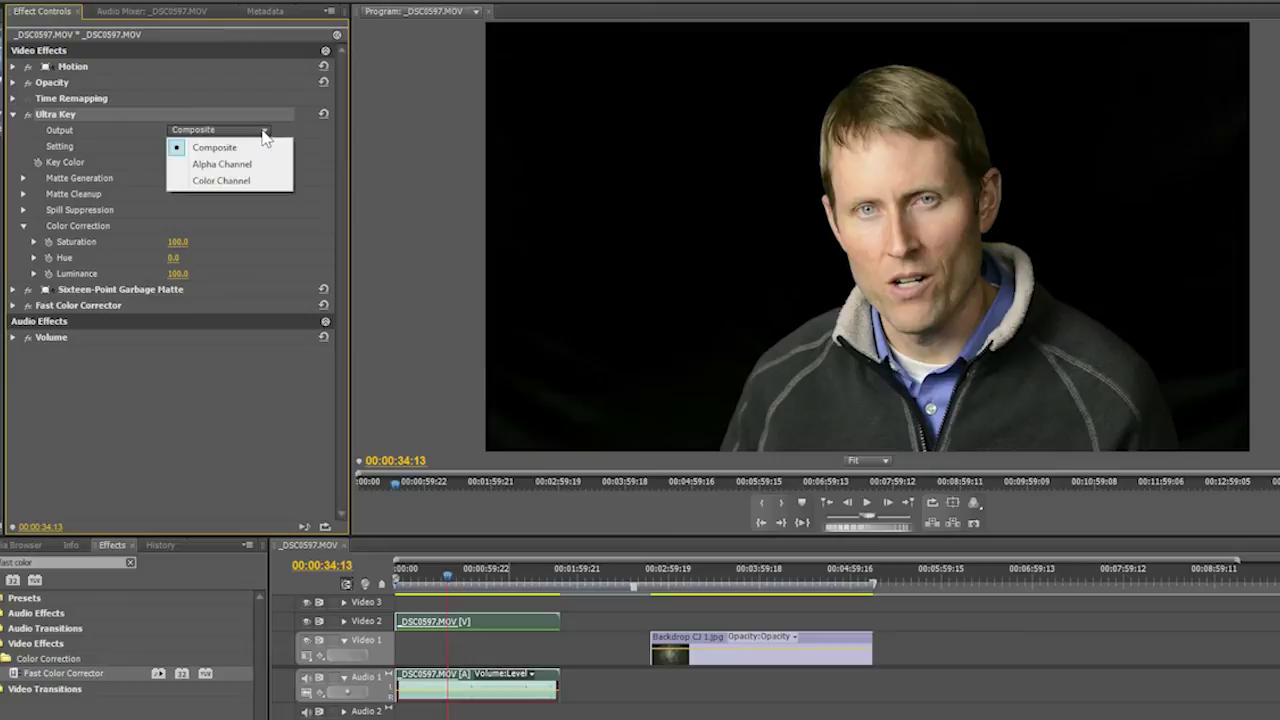
pyautogui.click(262, 167)
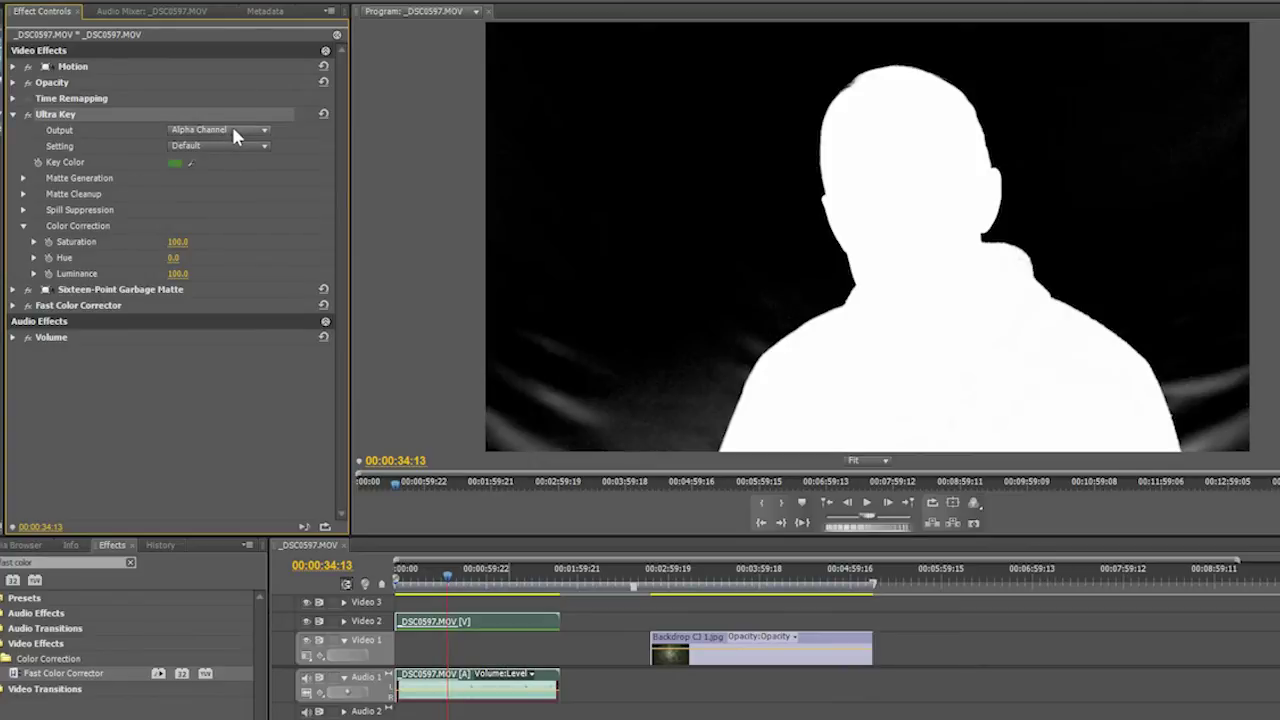
# Set Matte Generation Pedestal to 50 so the matte background turns solid black.
pyautogui.click(23, 178)
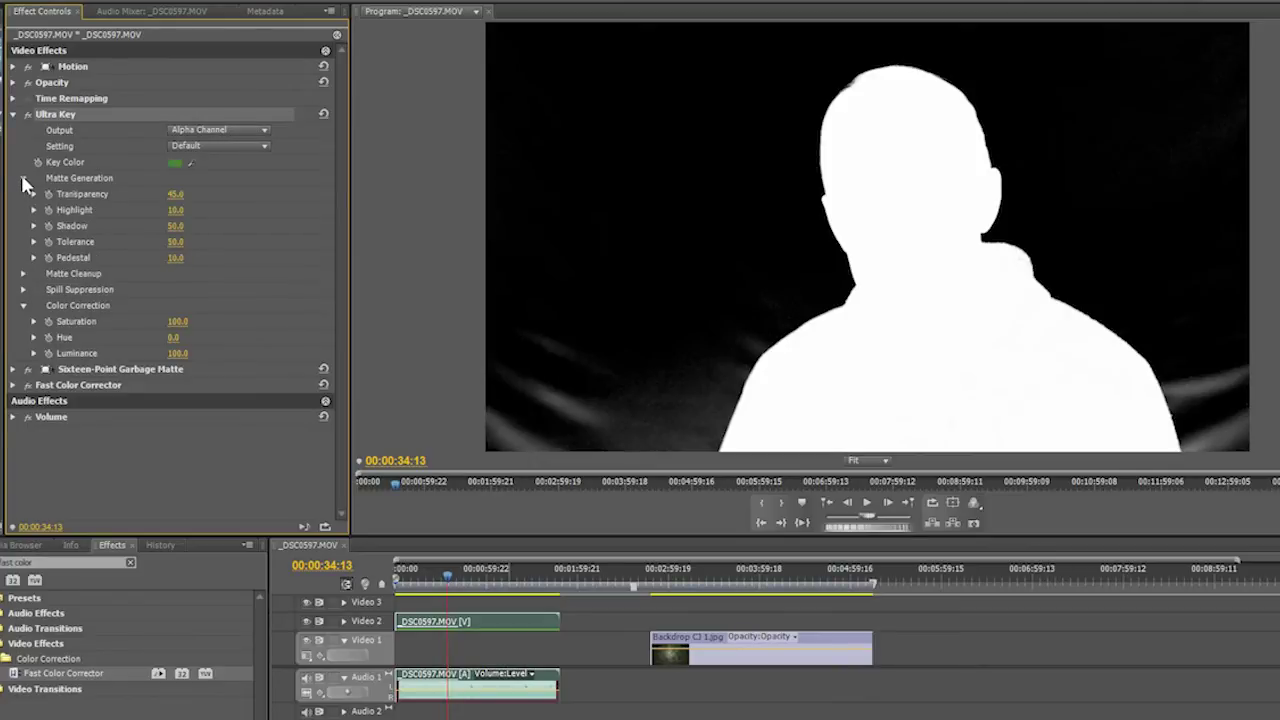
pyautogui.click(172, 259)
pyautogui.write('50')
pyautogui.press('Return')
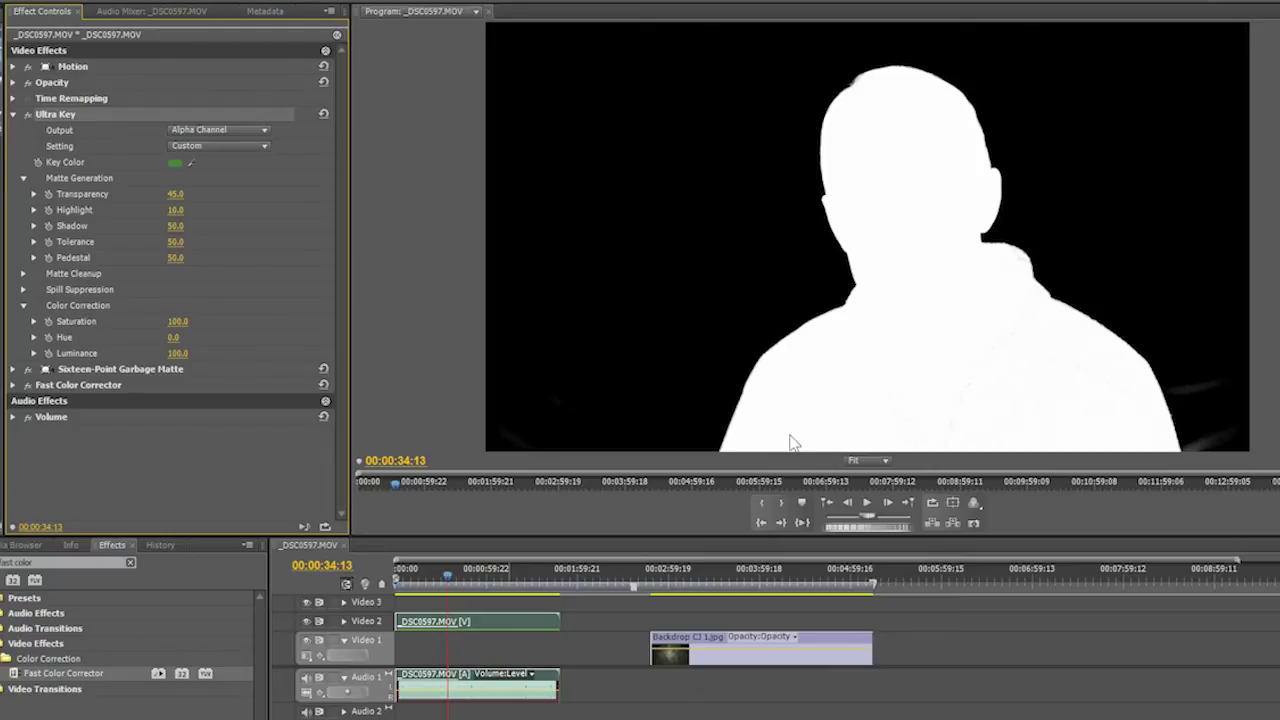
# In Matte Cleanup, set Contrast to 15, then to 20.
pyautogui.click(21, 177)
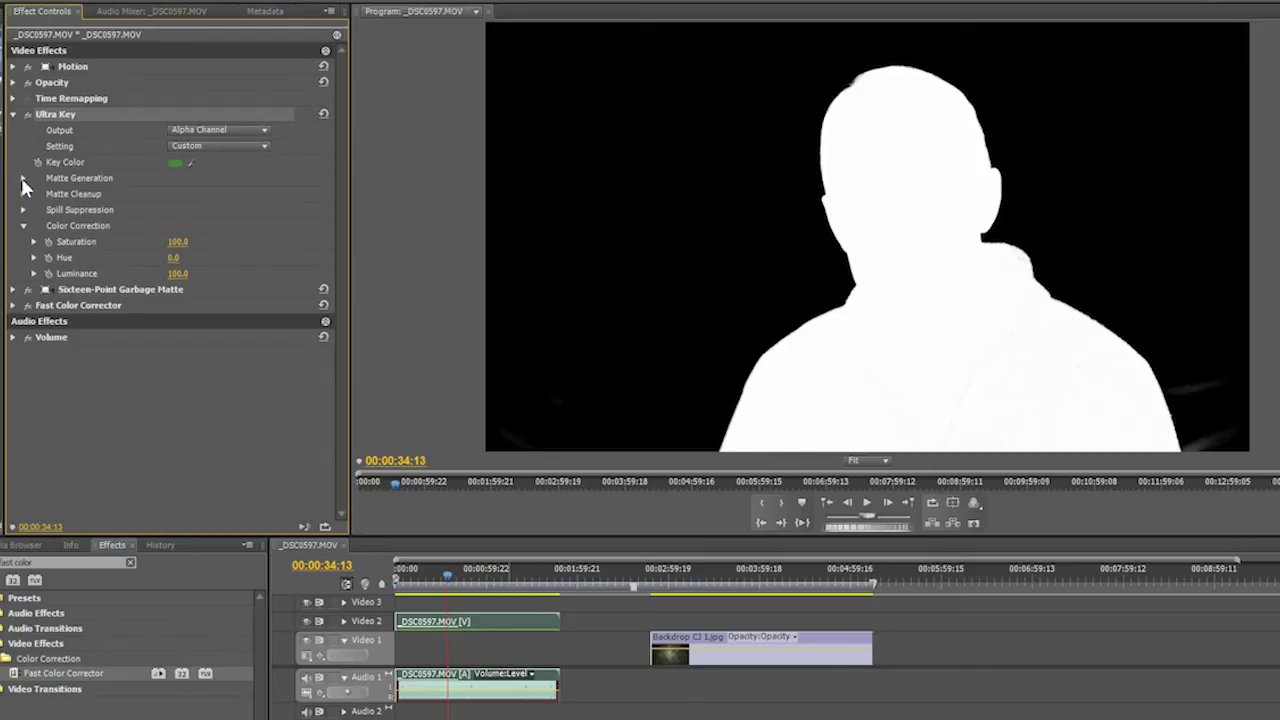
pyautogui.click(23, 194)
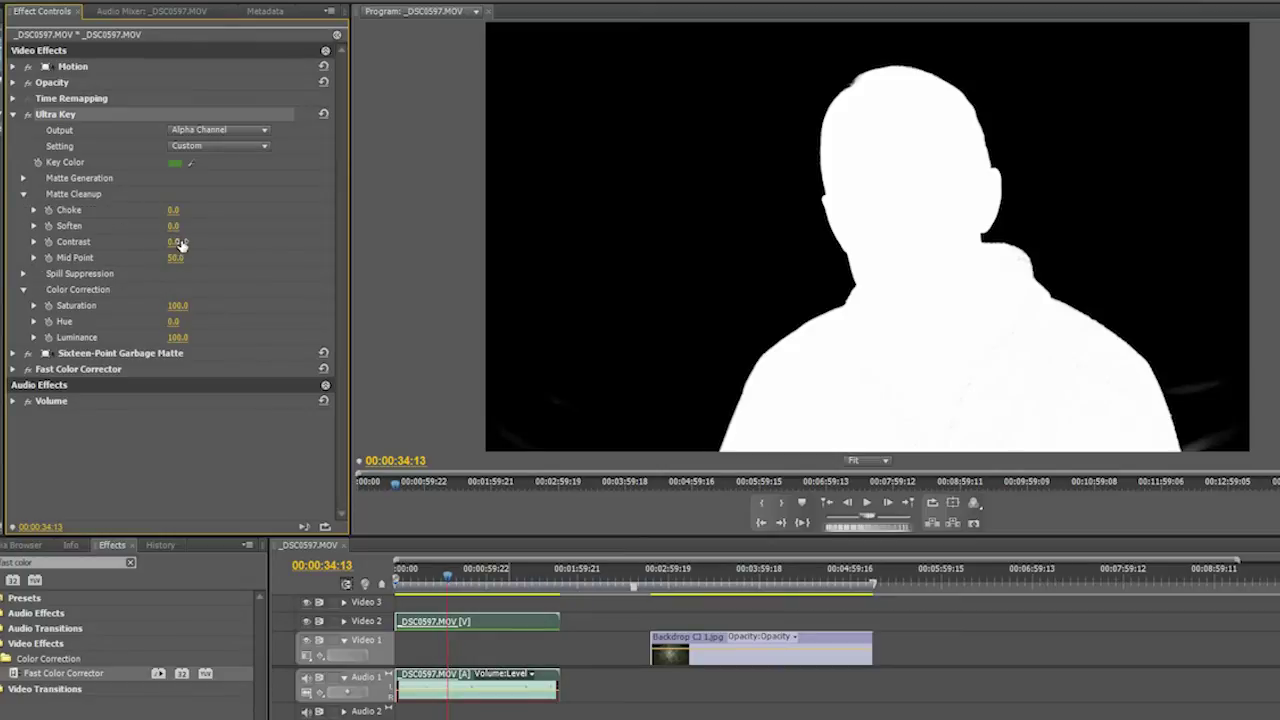
pyautogui.click(174, 241)
pyautogui.write('15')
pyautogui.press('Return')
pyautogui.click(175, 242)
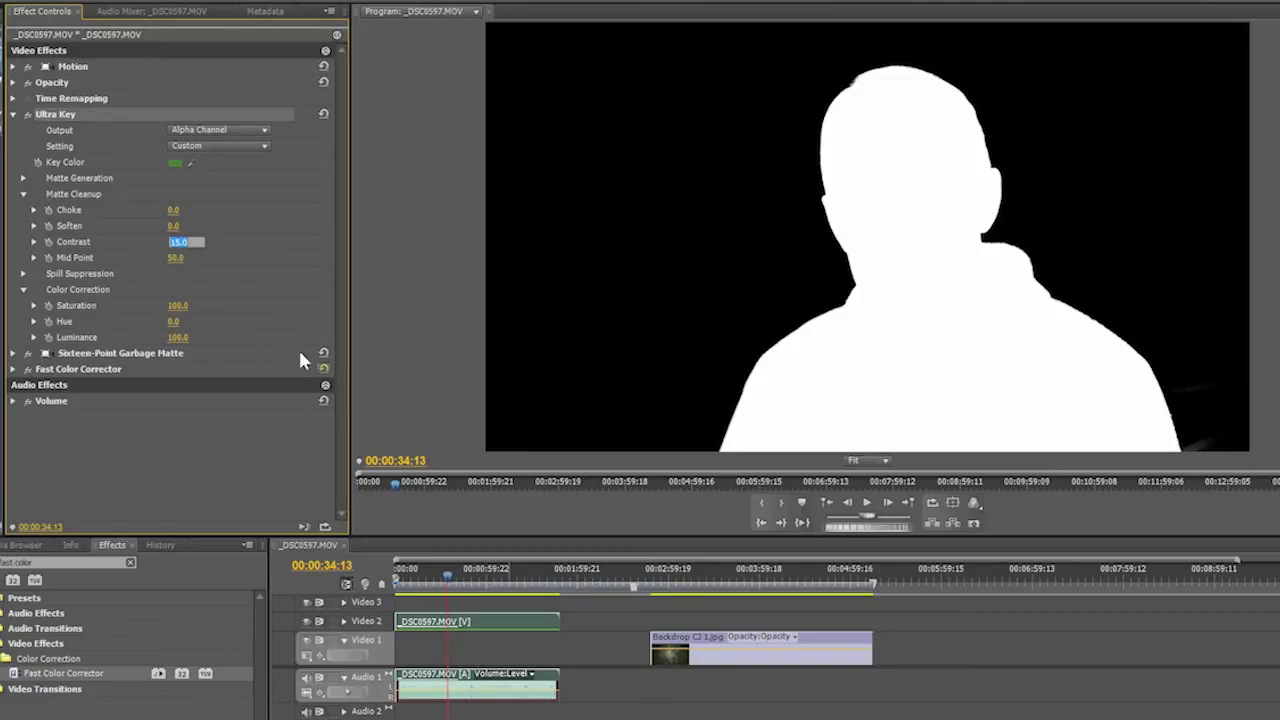
pyautogui.write('20')
pyautogui.press('Return')
# Pull the garbage matte's bottom-right and right-edge points inward beside the shoulder.
pyautogui.click(24, 195)
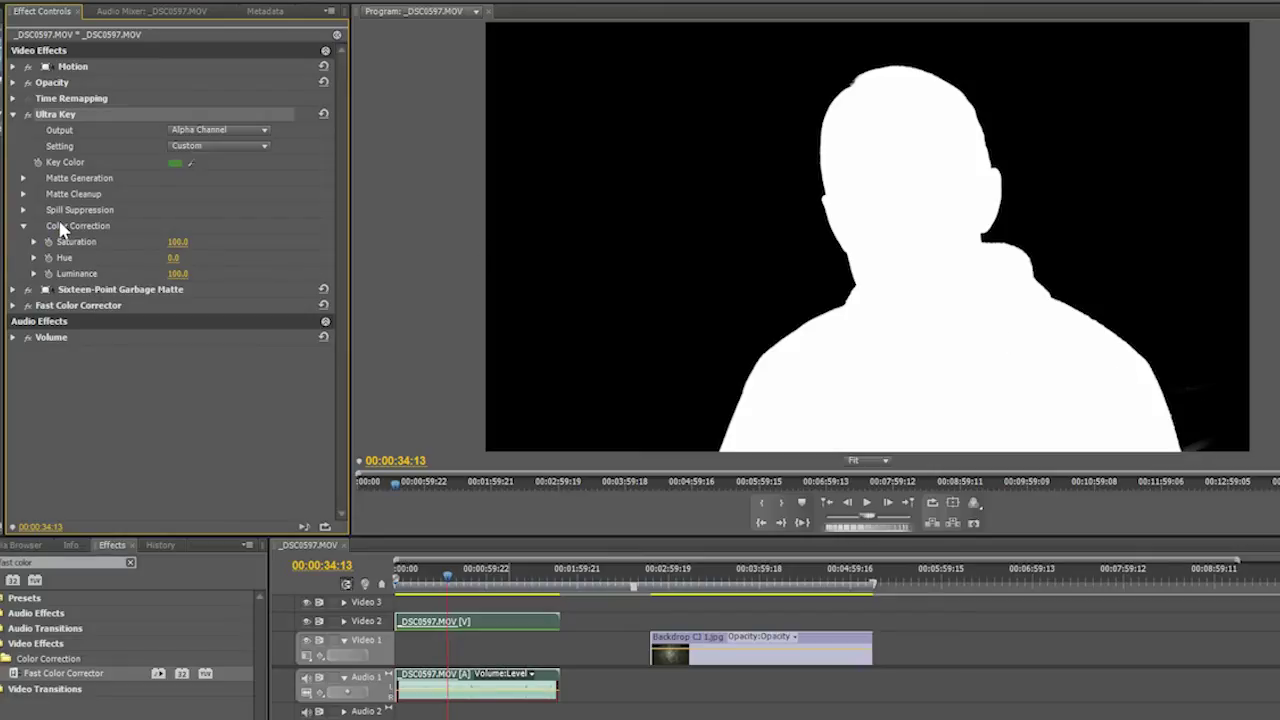
pyautogui.click(92, 290)
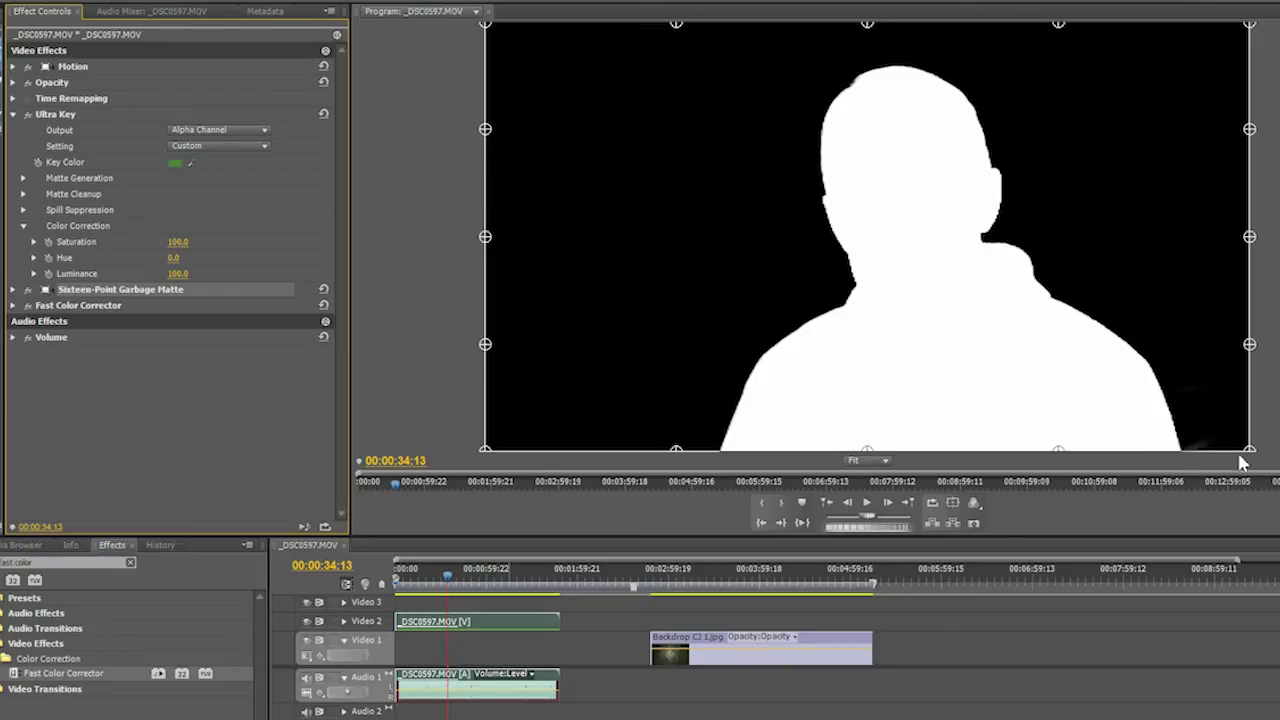
pyautogui.moveTo(1249, 451); pyautogui.dragTo(1180, 453)
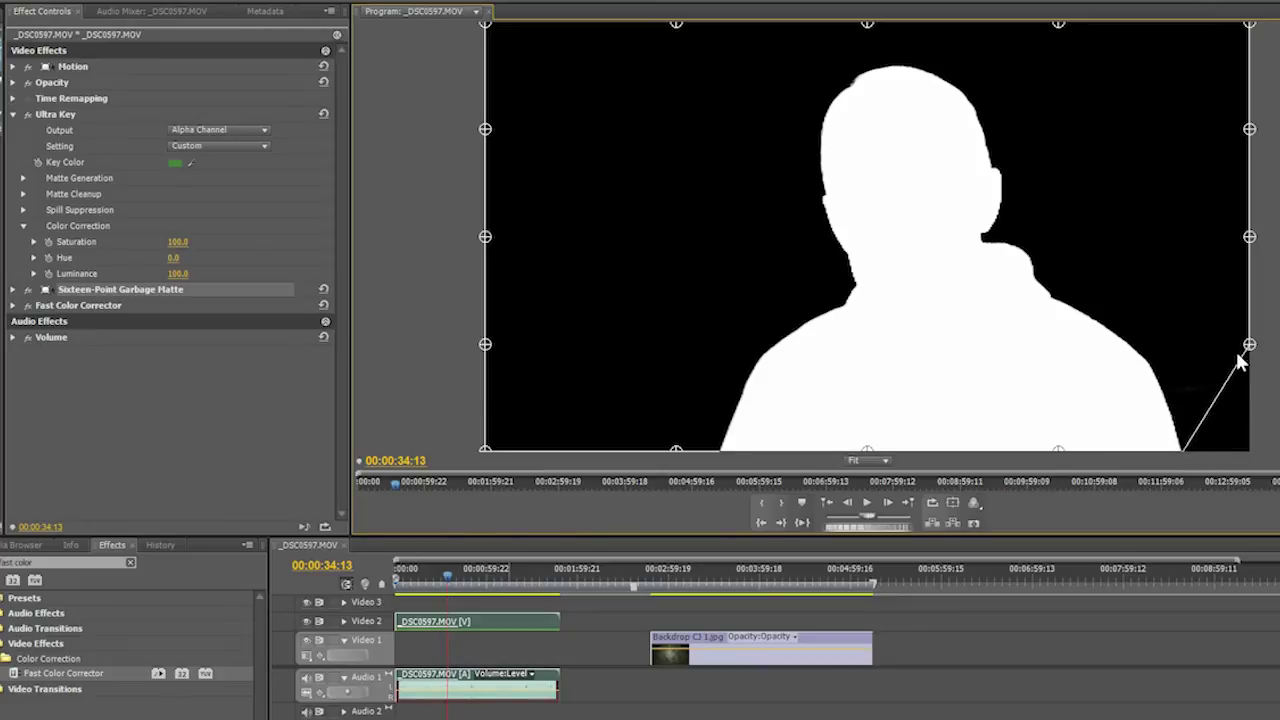
pyautogui.moveTo(1249, 344); pyautogui.dragTo(1187, 312)
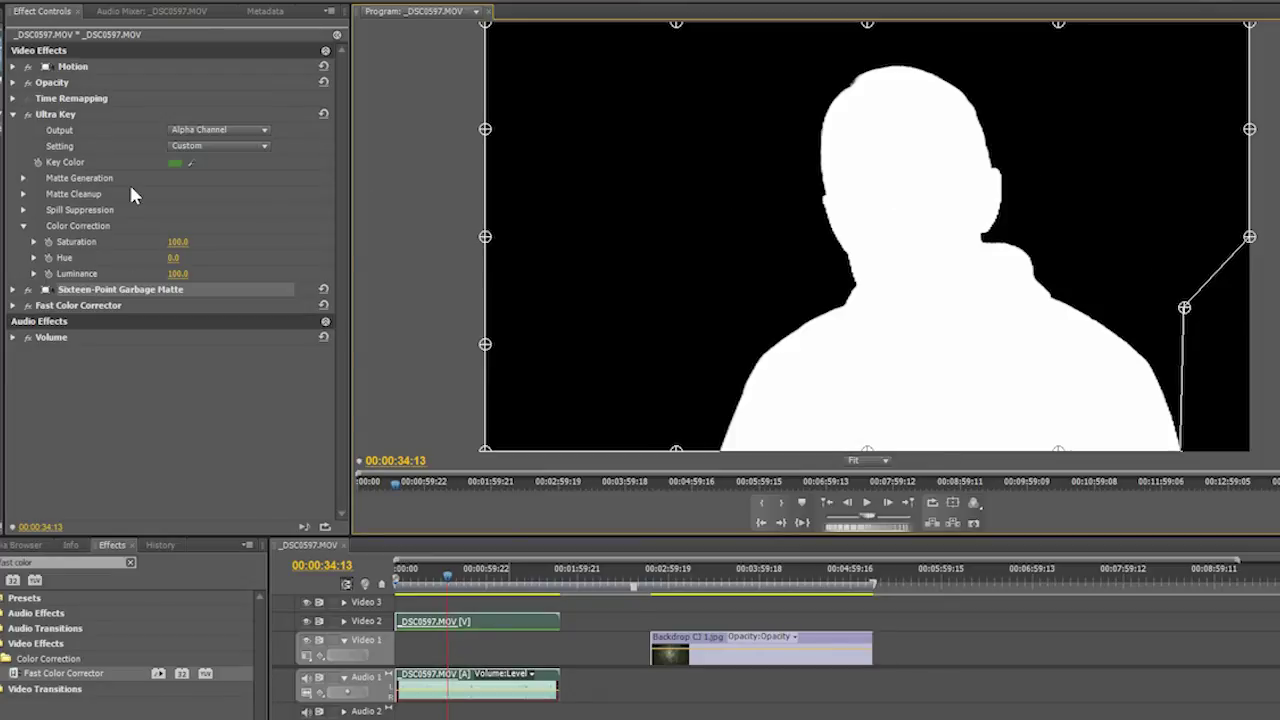
# Return Ultra Key Output to Composite and place Backdrop CJ 1.jpg at the start of Video 1.
pyautogui.click(265, 138)
pyautogui.click(257, 147)
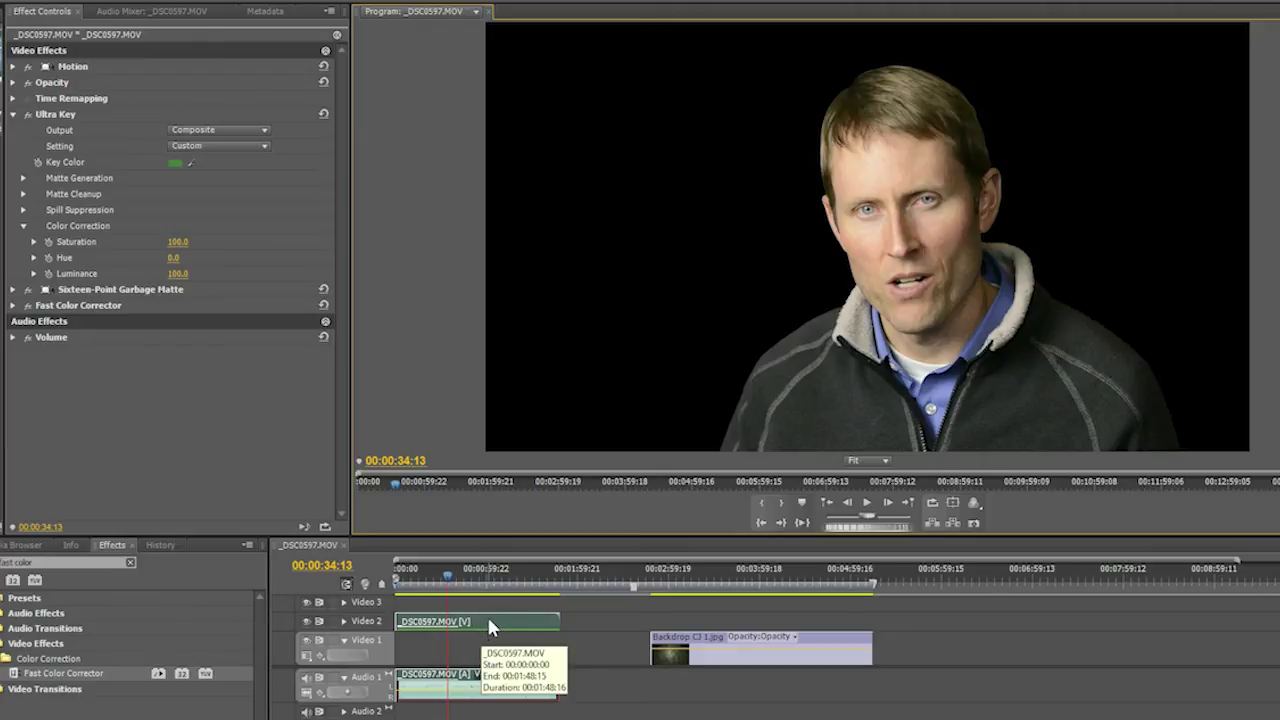
pyautogui.moveTo(745, 660); pyautogui.dragTo(420, 662)
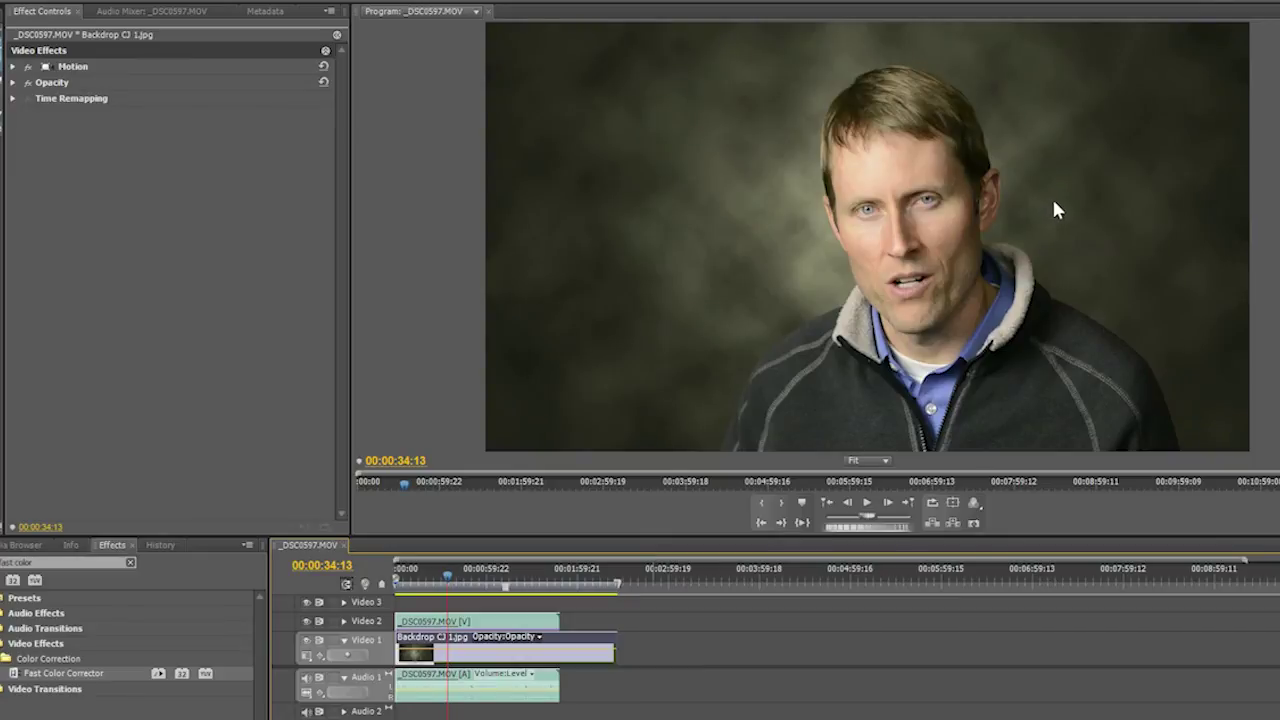
# Lower the interview clip's Ultra Key Color Correction Luminance to 90.
pyautogui.click(488, 623)
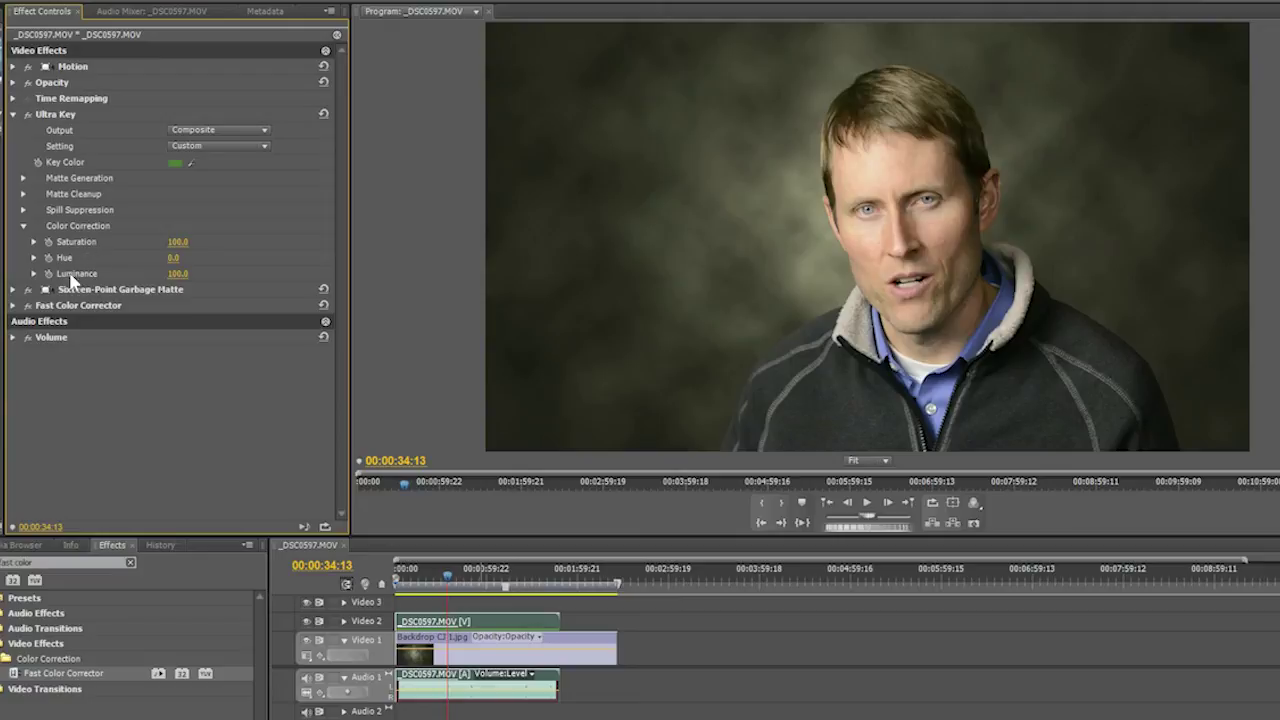
pyautogui.click(179, 273)
pyautogui.write('90')
pyautogui.press('Return')
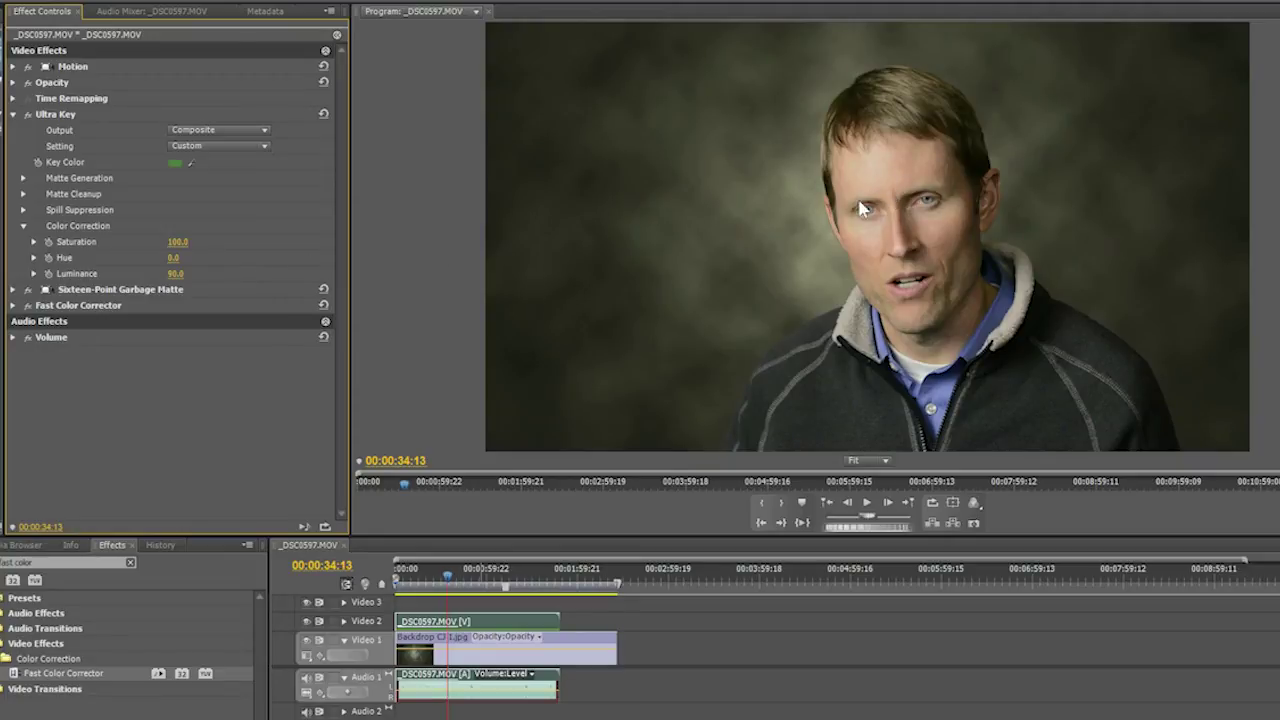
pyautogui.click(22, 225)
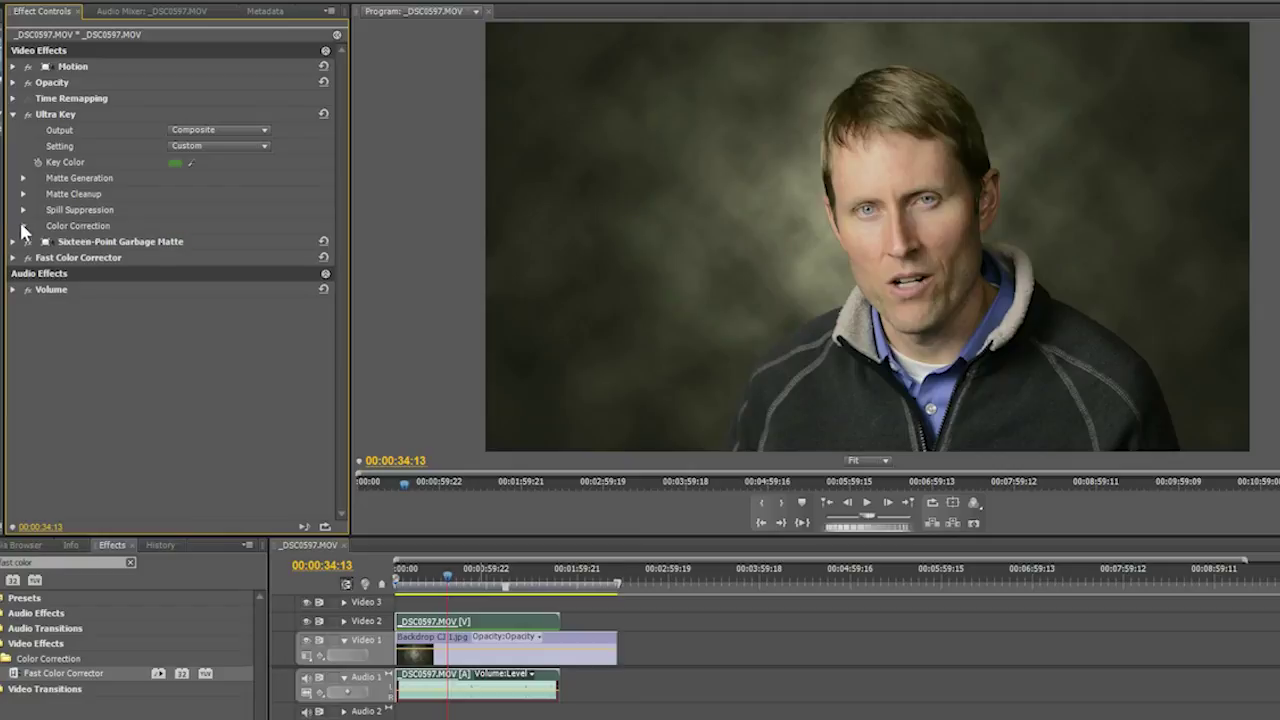
# In Fast Color Corrector, shift balance to 2.93 at -33.7° and raise input black to 15.
pyautogui.click(13, 114)
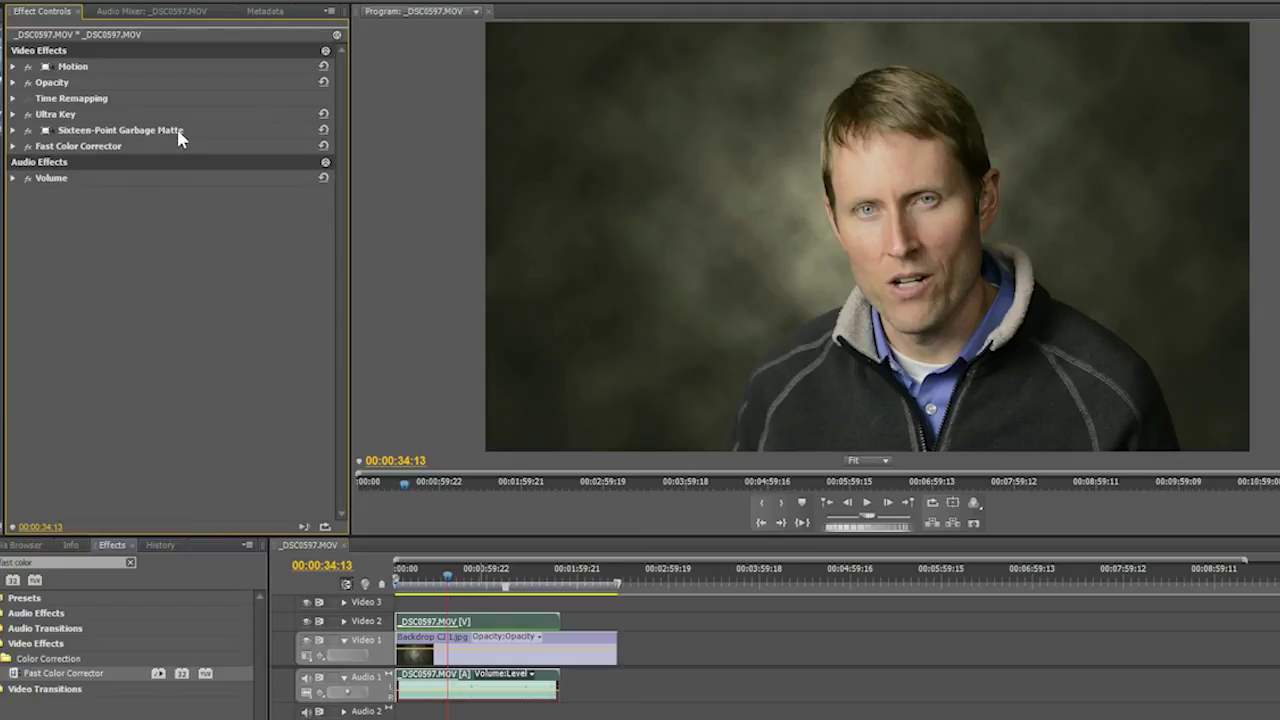
pyautogui.click(13, 146)
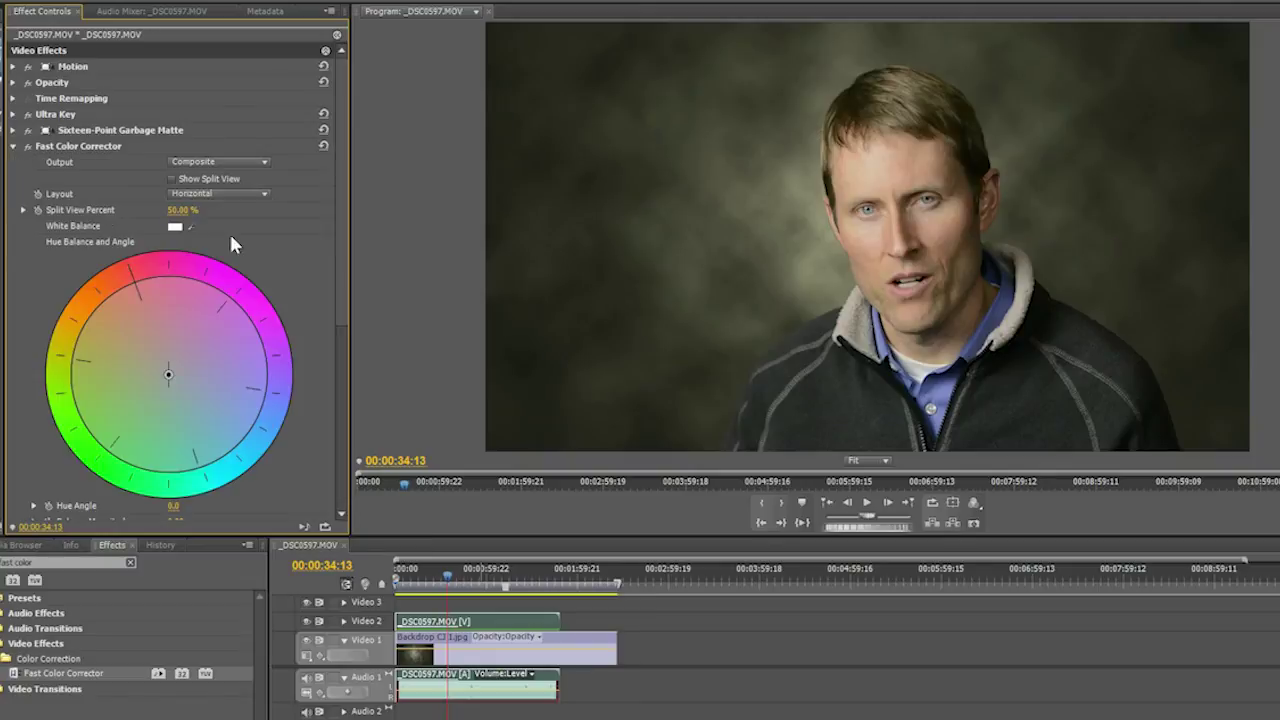
pyautogui.moveTo(338, 199); pyautogui.dragTo(331, 294)
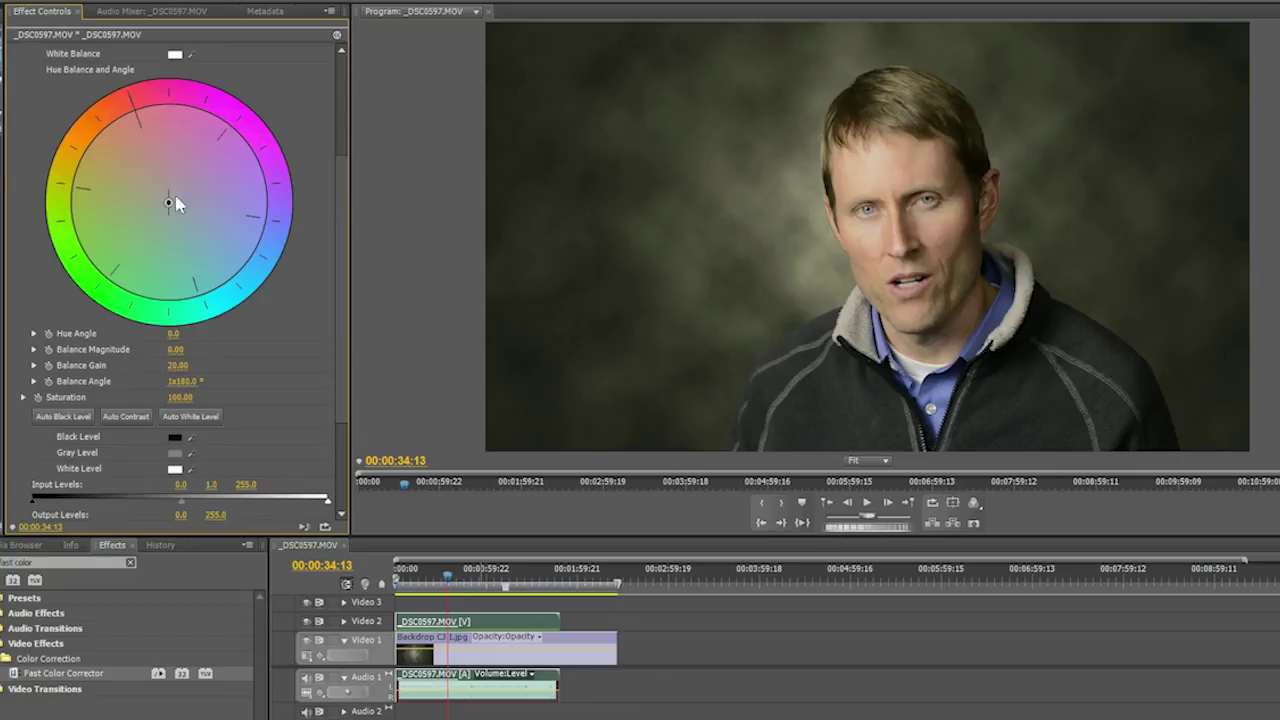
pyautogui.moveTo(168, 202); pyautogui.dragTo(172, 207)
pyautogui.moveTo(338, 170); pyautogui.dragTo(339, 236)
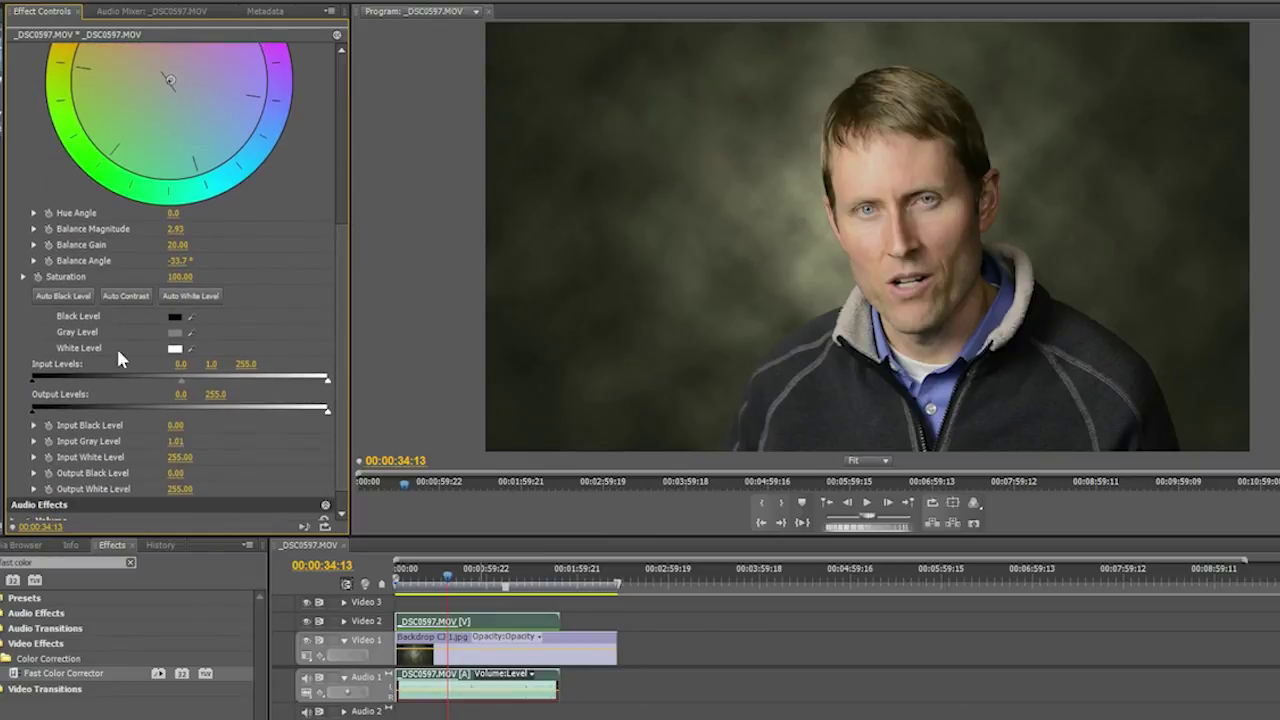
pyautogui.moveTo(30, 377); pyautogui.dragTo(50, 382)
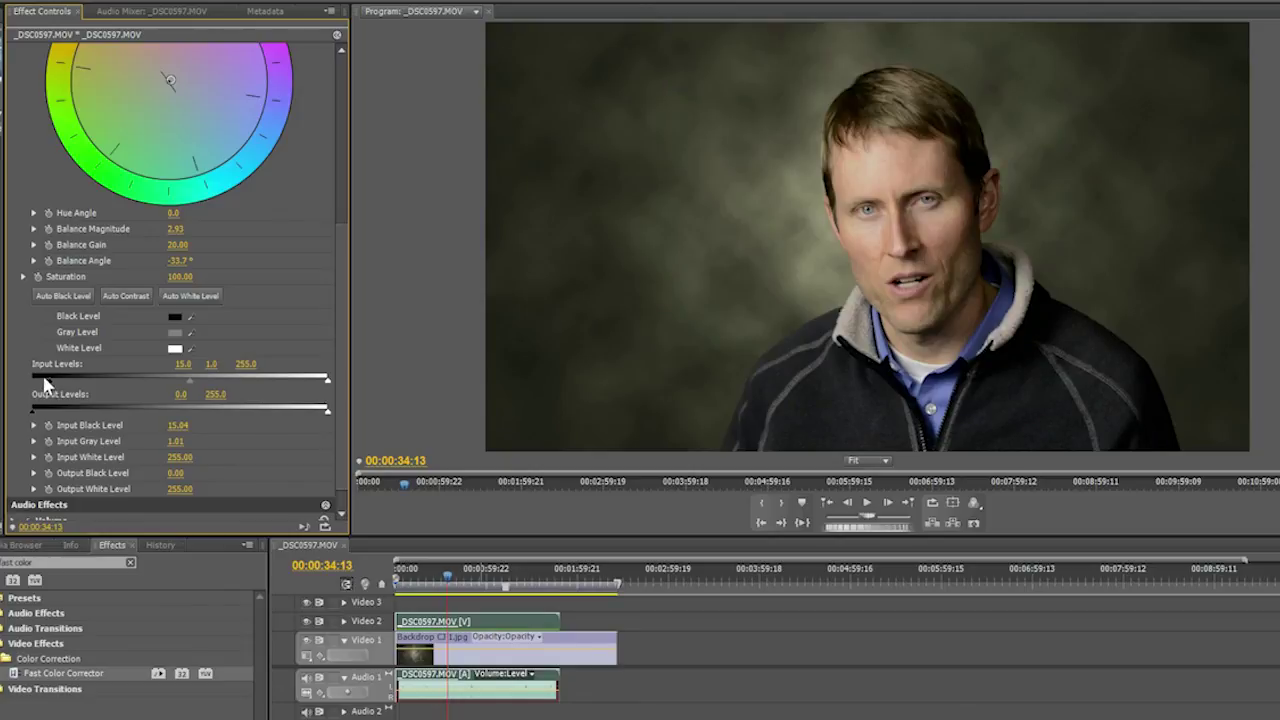
# Ease the input black level back slightly and set Saturation to 105.
pyautogui.moveTo(44, 381); pyautogui.dragTo(46, 386)
pyautogui.click(184, 277)
pyautogui.write('105')
pyautogui.press('Return')
# Push the colour balance further to 5.21 magnitude at -51.3°.
pyautogui.moveTo(340, 271); pyautogui.dragTo(340, 186)
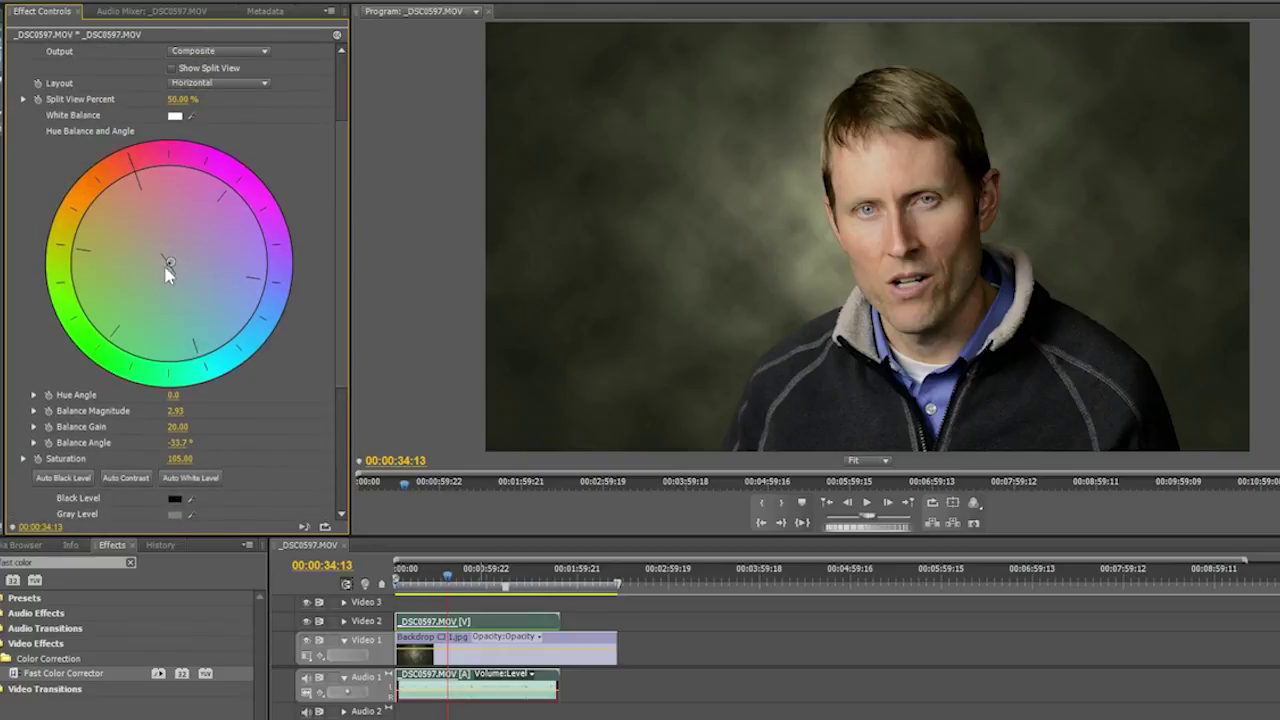
pyautogui.moveTo(171, 265); pyautogui.dragTo(173, 266)
pyautogui.click(428, 228)
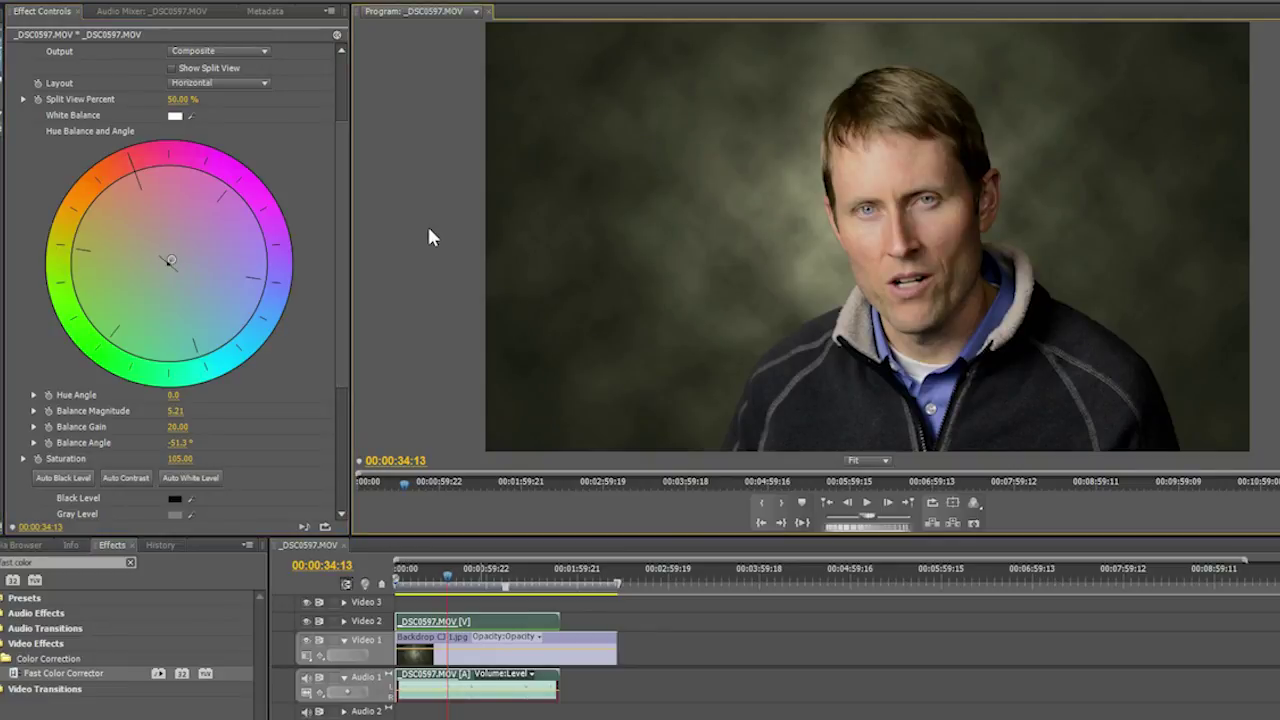